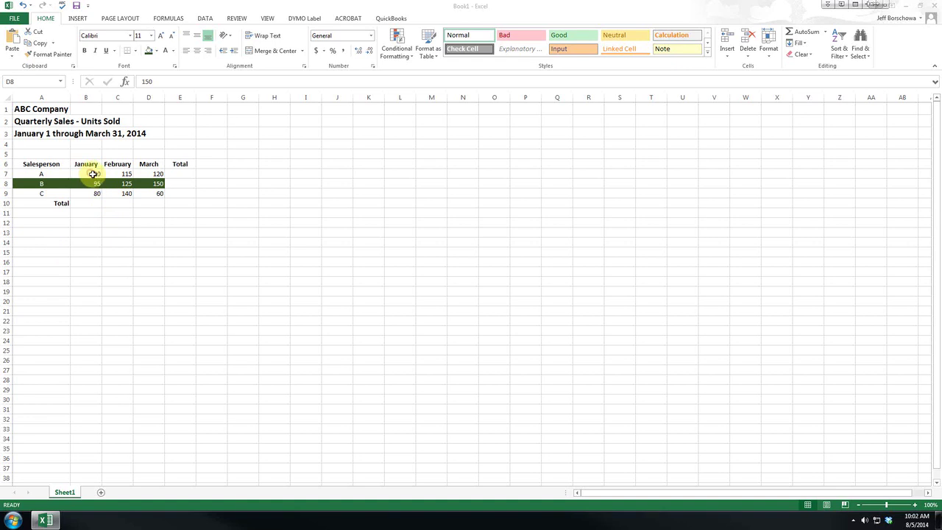
- Open the cell formatting settings for B7 and examine the Number, Currency, Accounting, Date, Time and Percentage categories
click(93, 174)
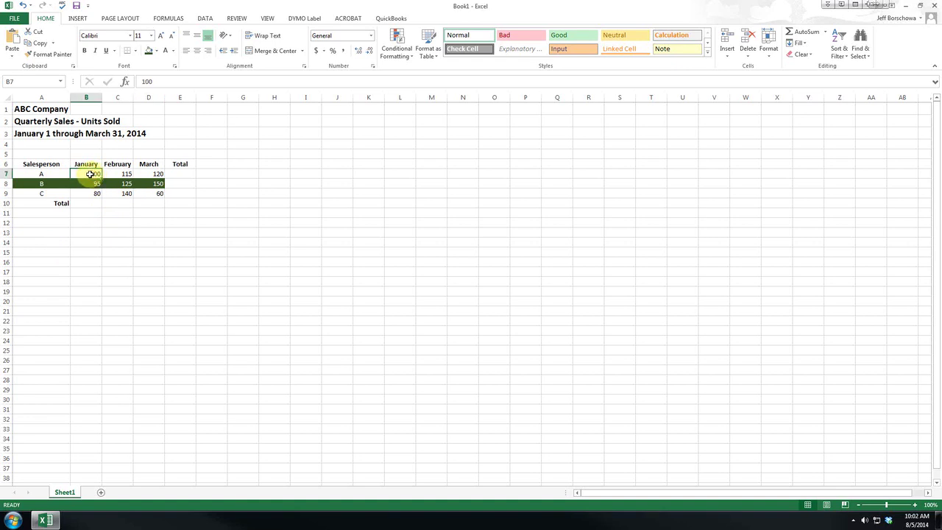
right_click(90, 174)
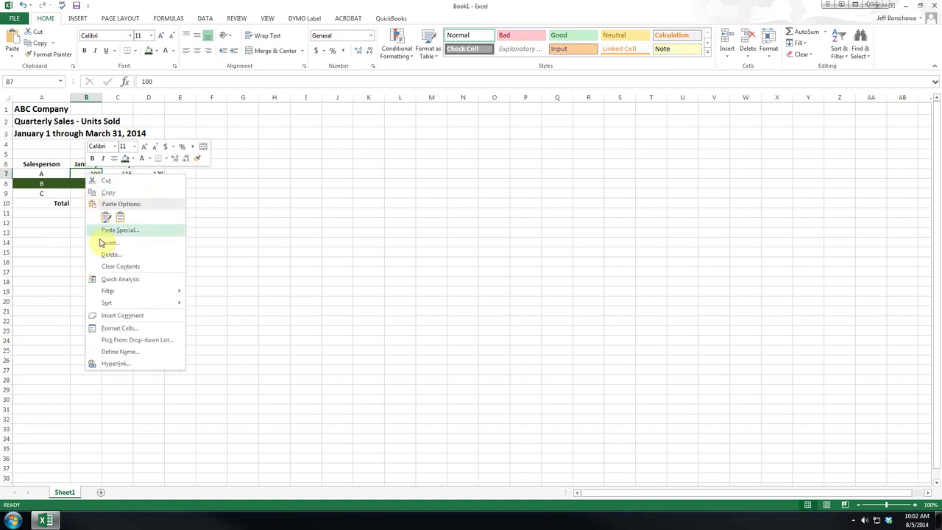
click(111, 328)
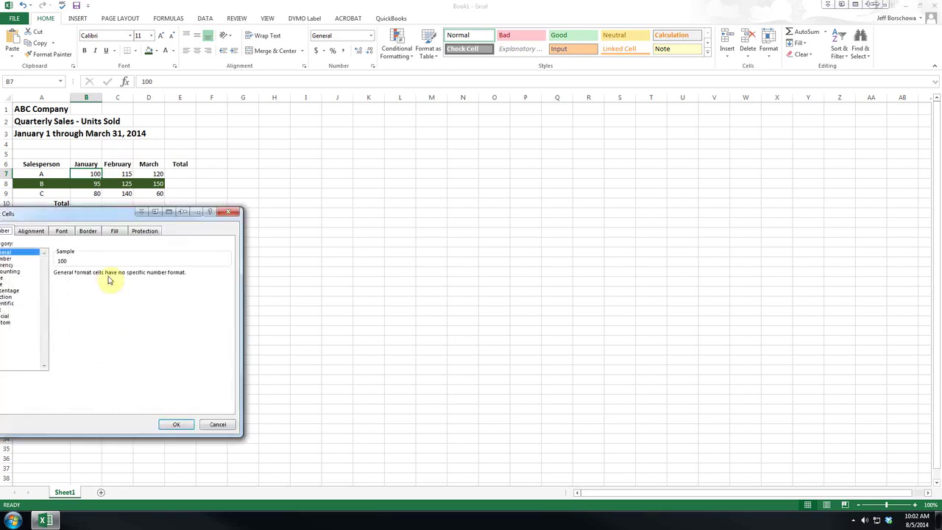
drag(74, 217, 336, 194)
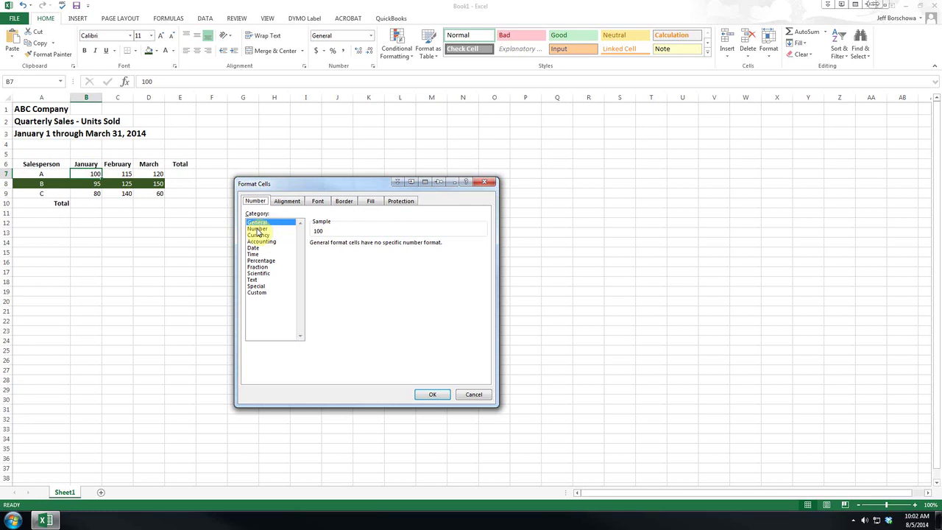
click(257, 230)
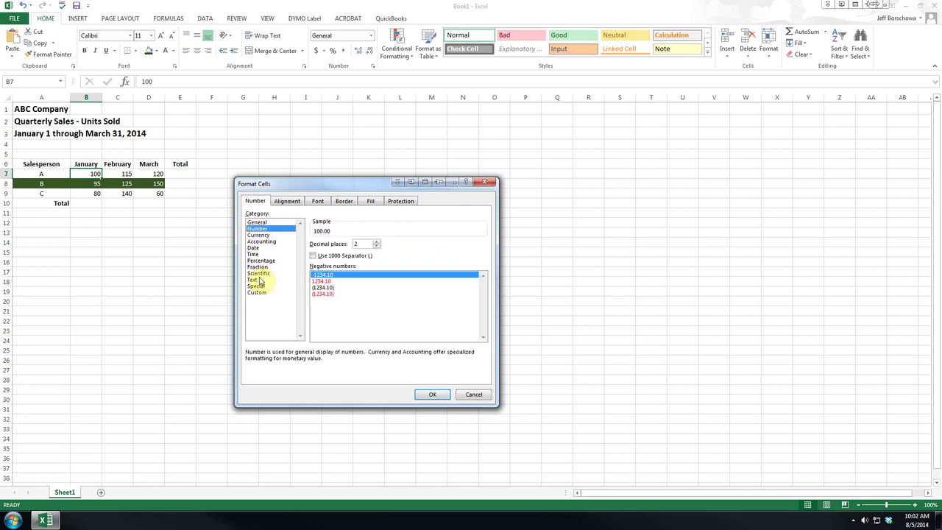
click(257, 236)
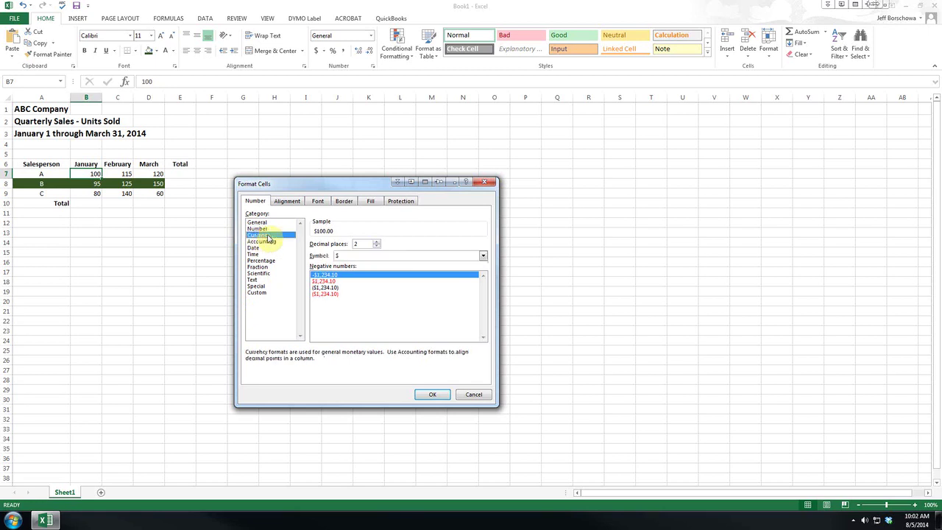
click(260, 241)
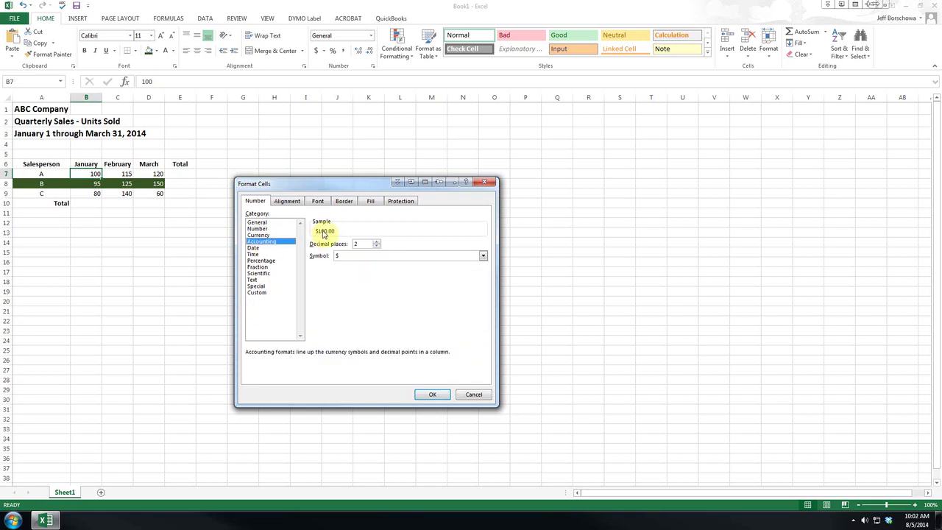
click(256, 249)
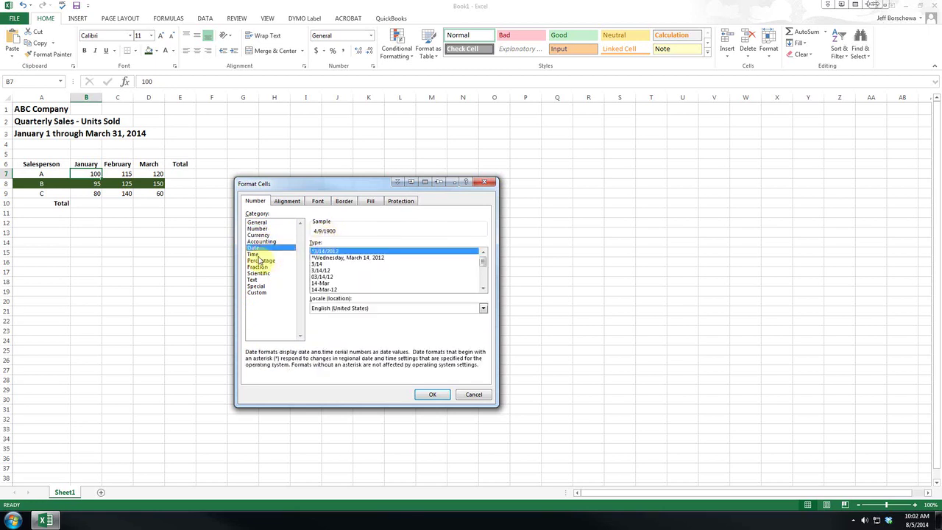
click(258, 254)
click(263, 261)
click(259, 254)
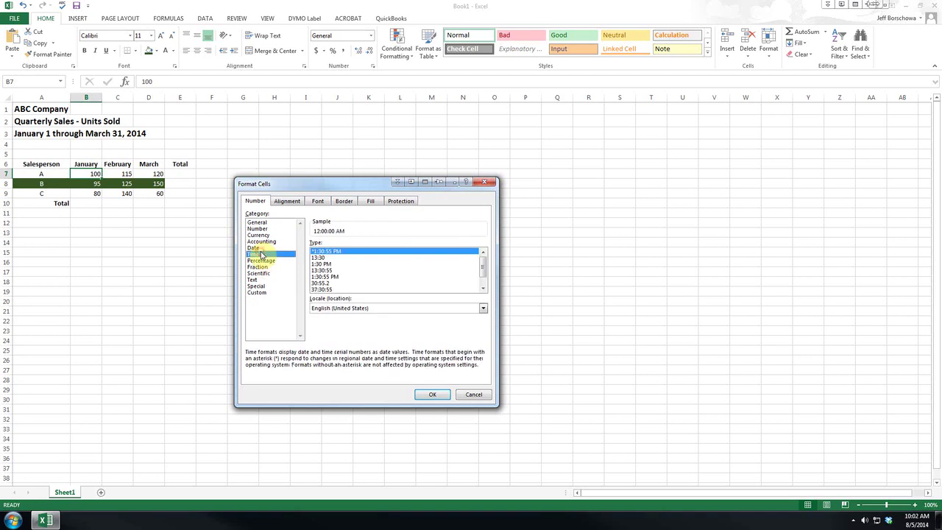
- Format cell B7 as Number with 0 decimal places, the 1000 separator, and negatives in red parentheses
click(261, 229)
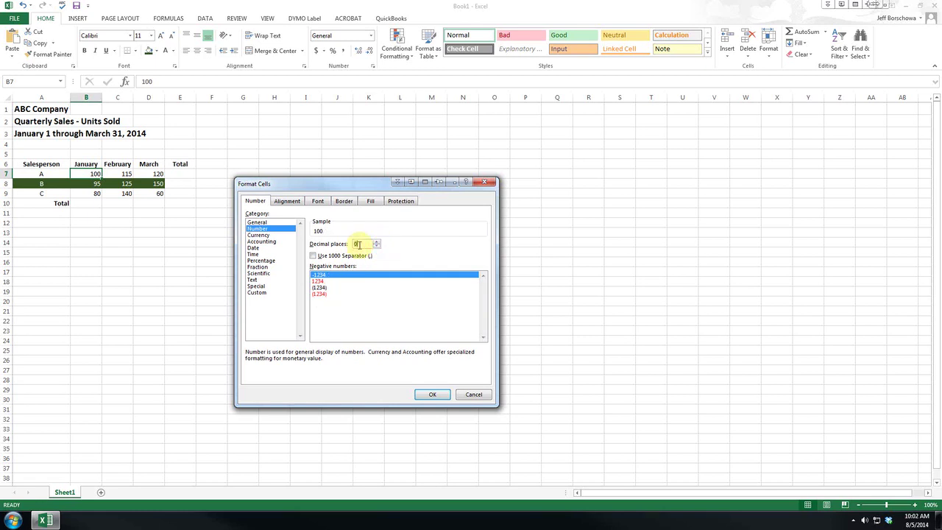
click(313, 255)
click(314, 256)
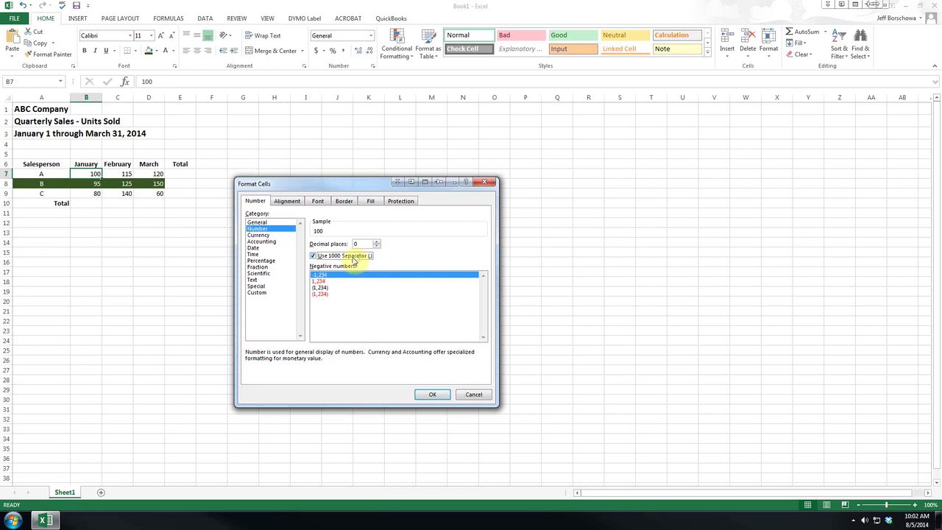
click(319, 294)
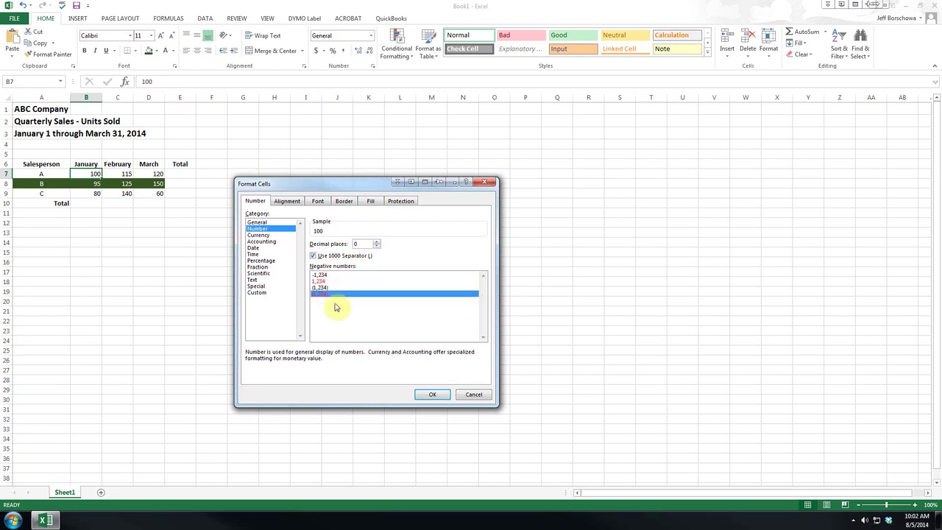
click(321, 287)
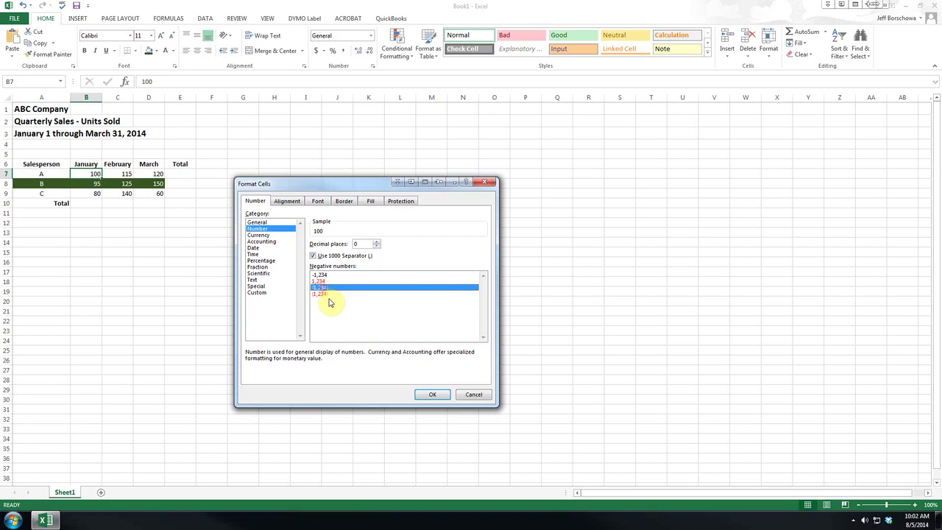
click(321, 294)
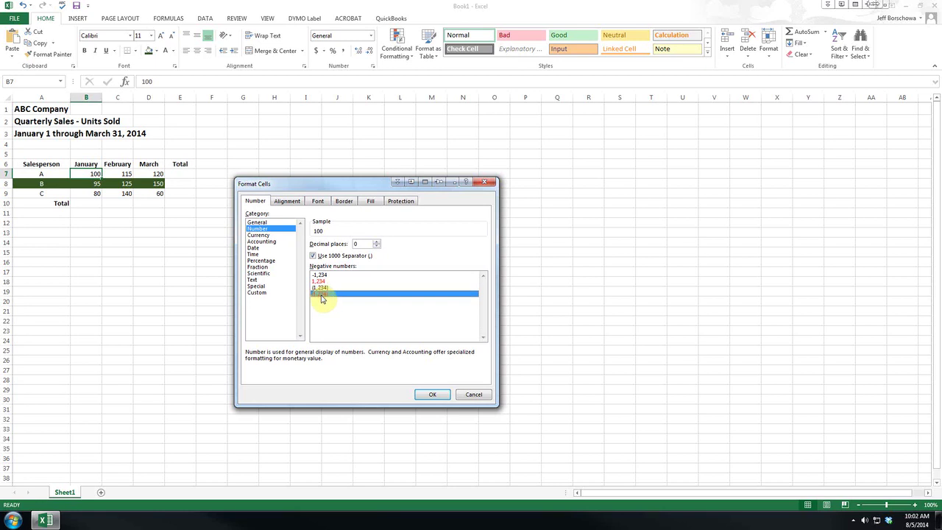
click(430, 396)
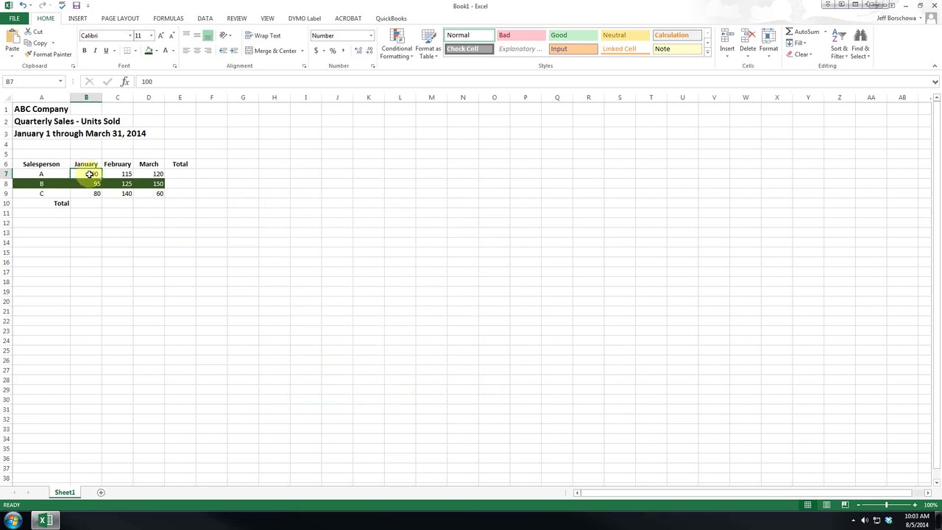
- Check the number format settings applied to cell B7
right_click(89, 173)
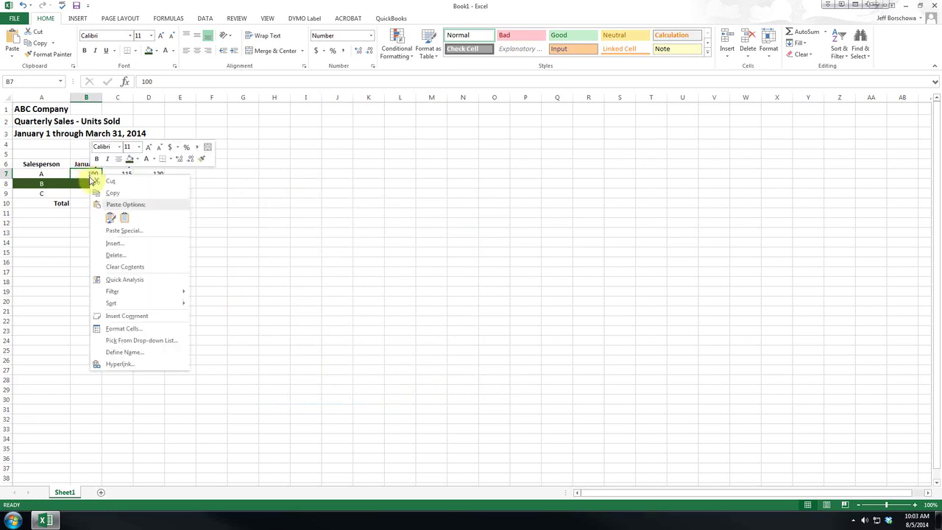
click(109, 326)
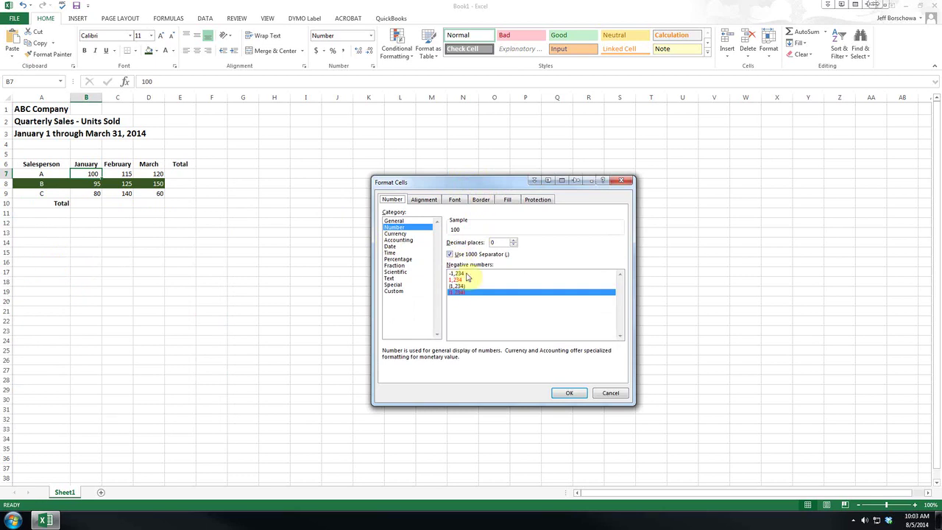
click(569, 393)
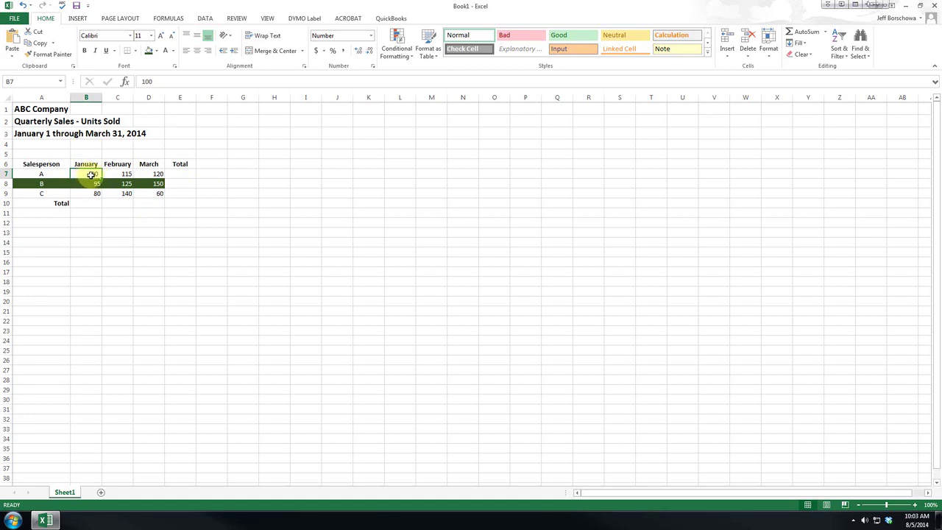
- Copy the formatting of B7 with Format Painter to C7:E7 and to B8:E10
click(44, 56)
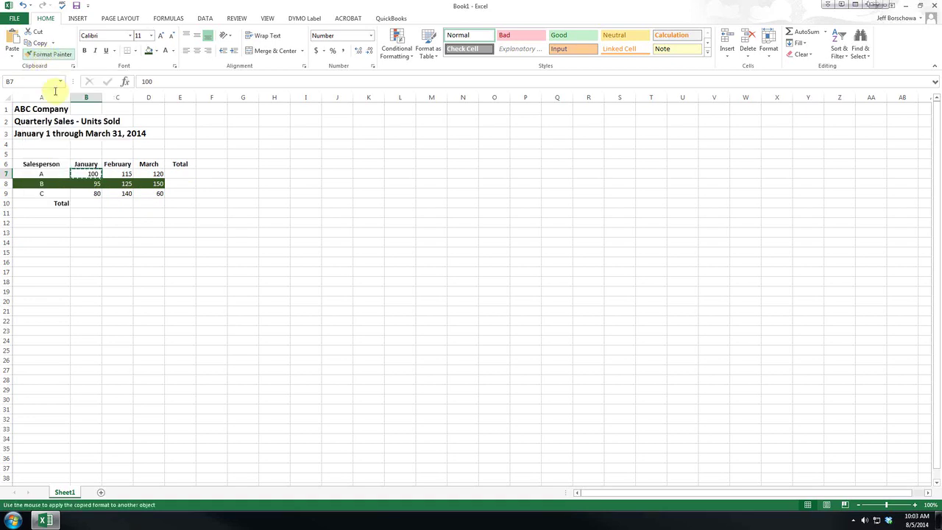
drag(119, 173, 185, 175)
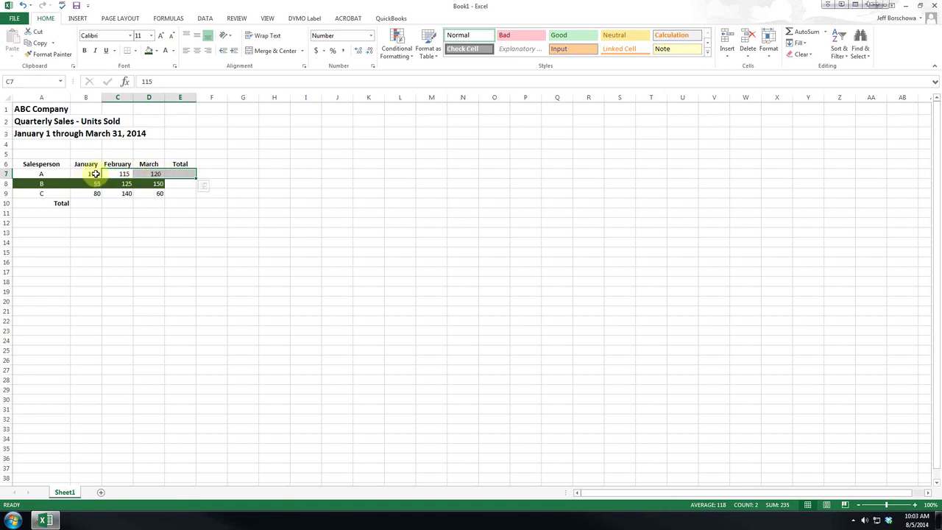
drag(81, 174, 172, 173)
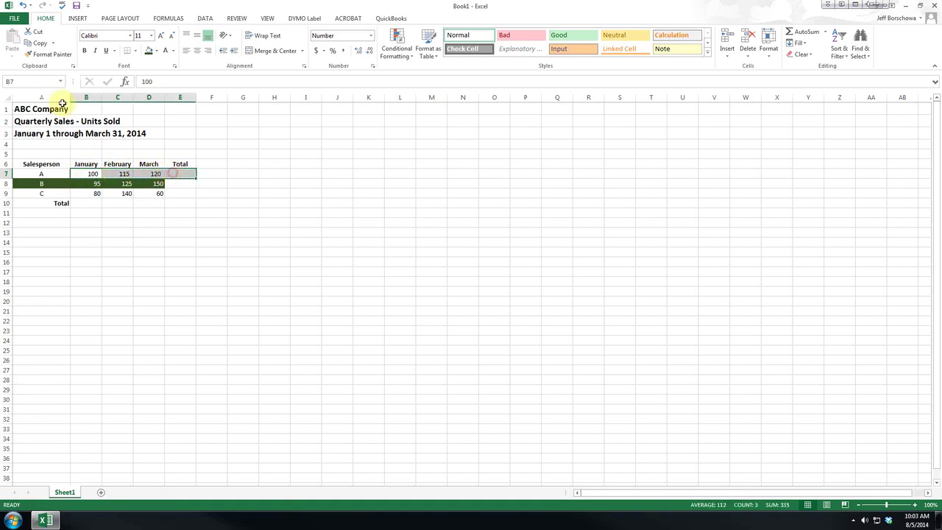
click(52, 53)
mouse_move(92, 182)
mouse_down()
mouse_move(179, 196)
mouse_move(173, 204)
mouse_up()
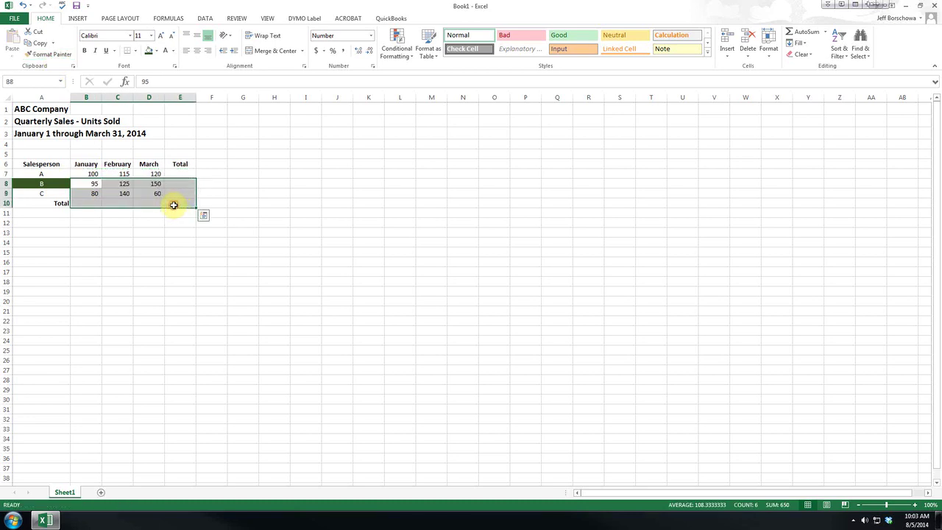
click(92, 181)
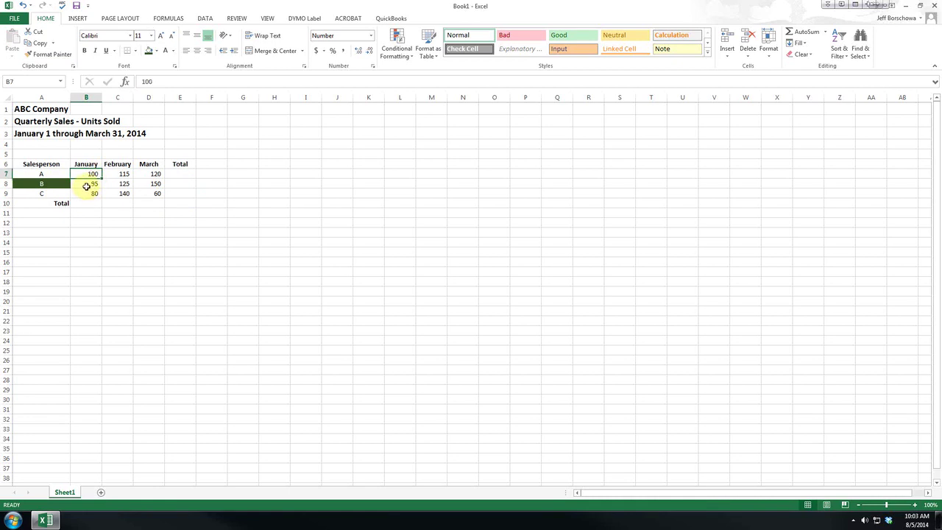
- Fill cells B8:E8 with dark green and set their font color to white
drag(86, 187, 183, 184)
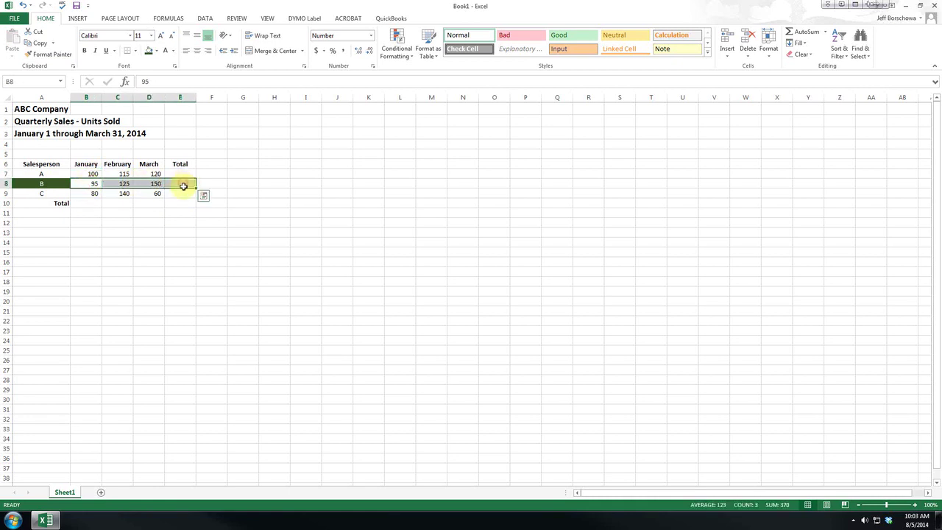
click(156, 50)
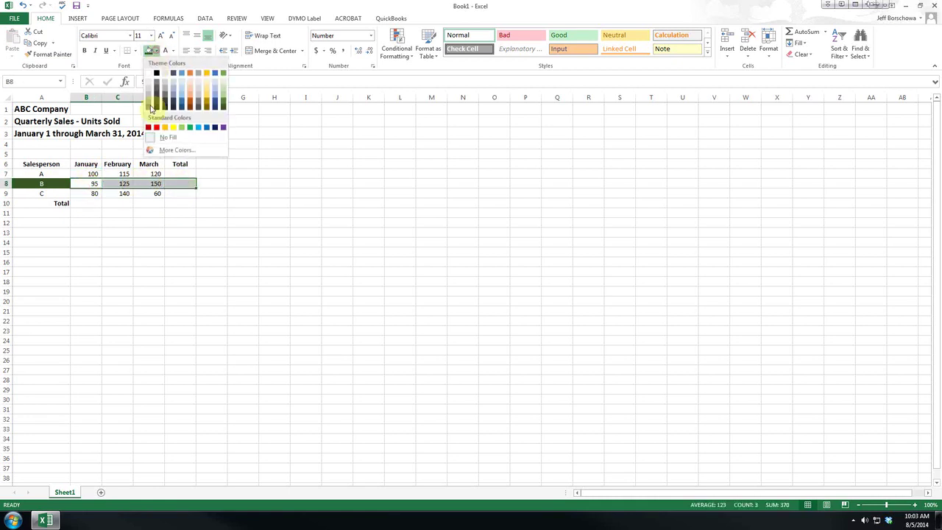
click(224, 107)
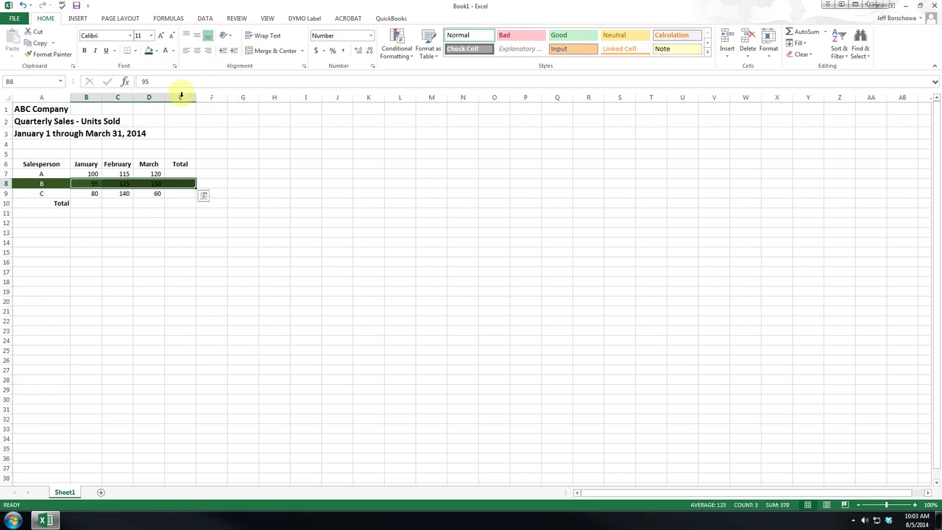
click(173, 51)
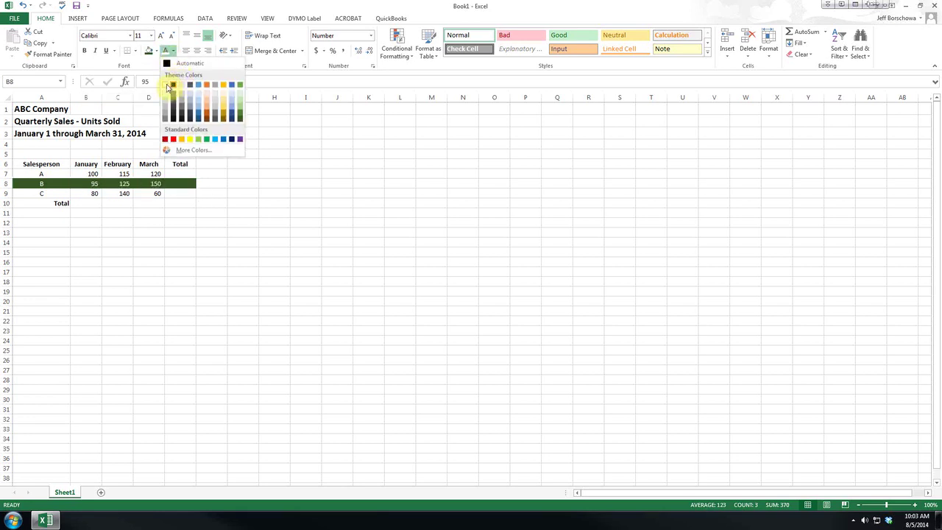
click(170, 87)
click(182, 252)
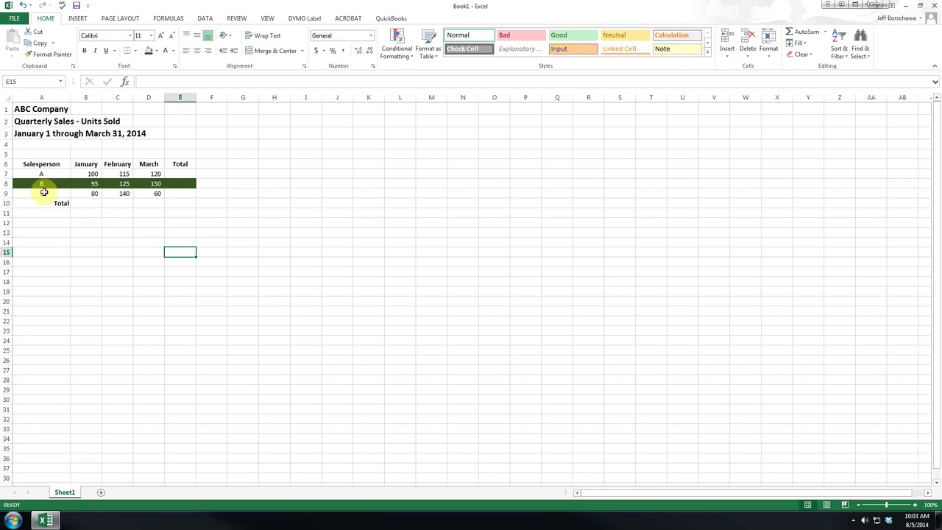
- Copy the formatting of A7:E7 onto salesperson B's row, A8:E8, with Format Painter
drag(25, 174, 171, 174)
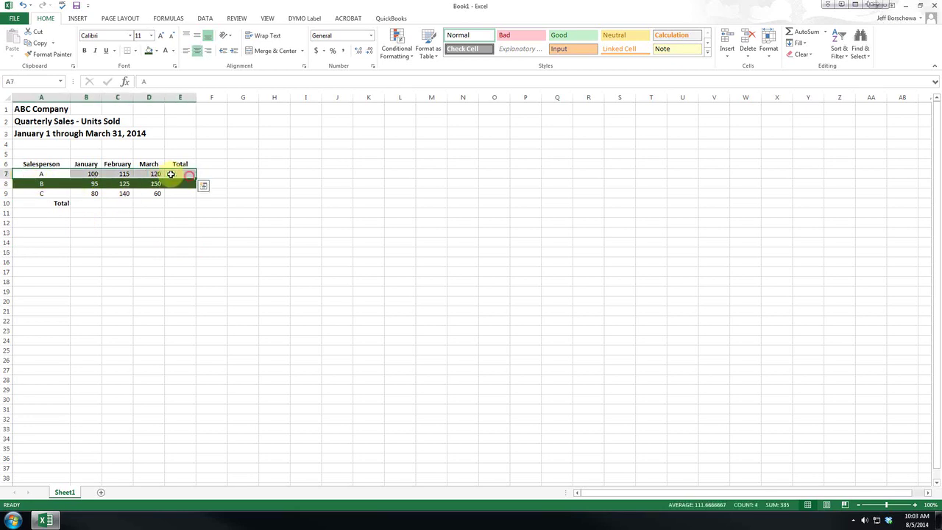
click(52, 55)
drag(31, 183, 181, 188)
click(174, 221)
- Check the number format settings for the whole range B7:E10
mouse_move(86, 173)
mouse_down()
mouse_move(192, 210)
mouse_move(195, 200)
mouse_up()
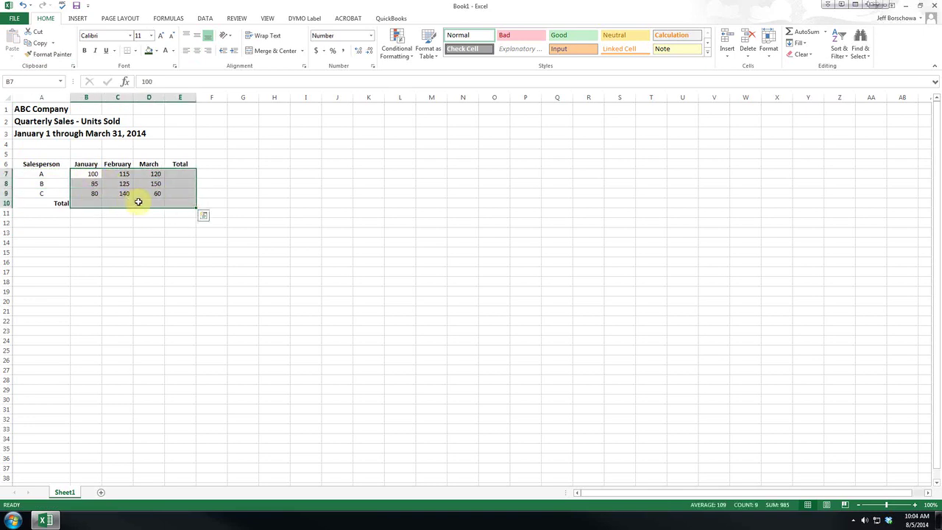
right_click(138, 201)
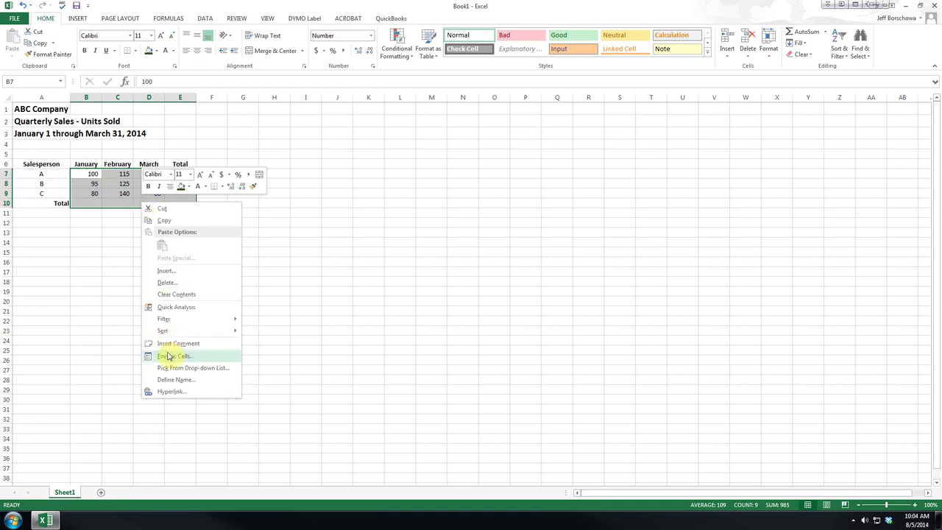
click(168, 357)
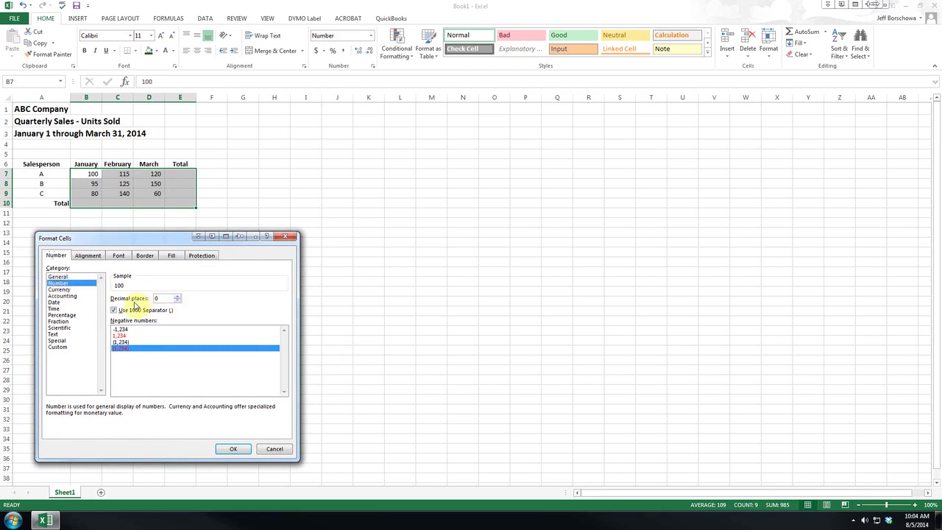
click(233, 449)
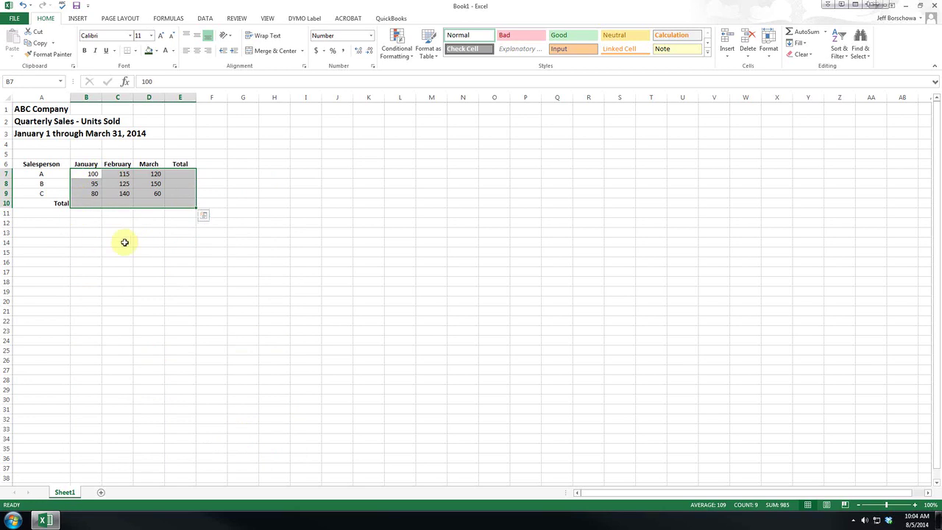
- Format B7:E10, B17 and D17 together as Number with 0 decimal places, a thousands separator and red negatives in parentheses
ctrl+click(96, 272)
ctrl+click(149, 273)
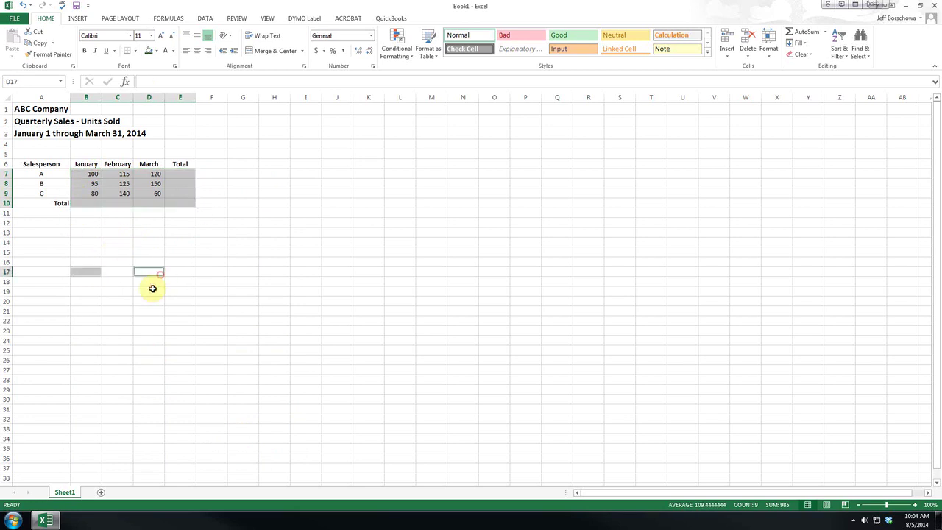
right_click(109, 203)
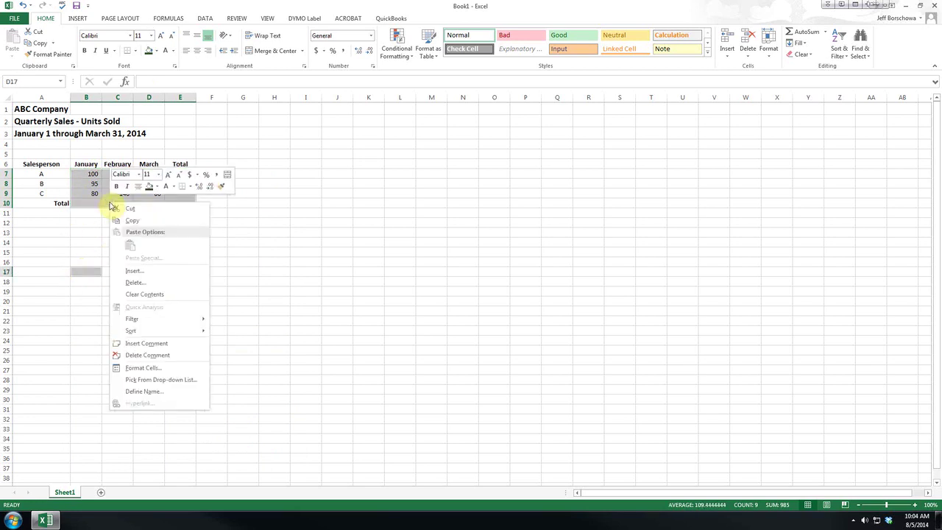
click(133, 374)
drag(128, 262, 461, 173)
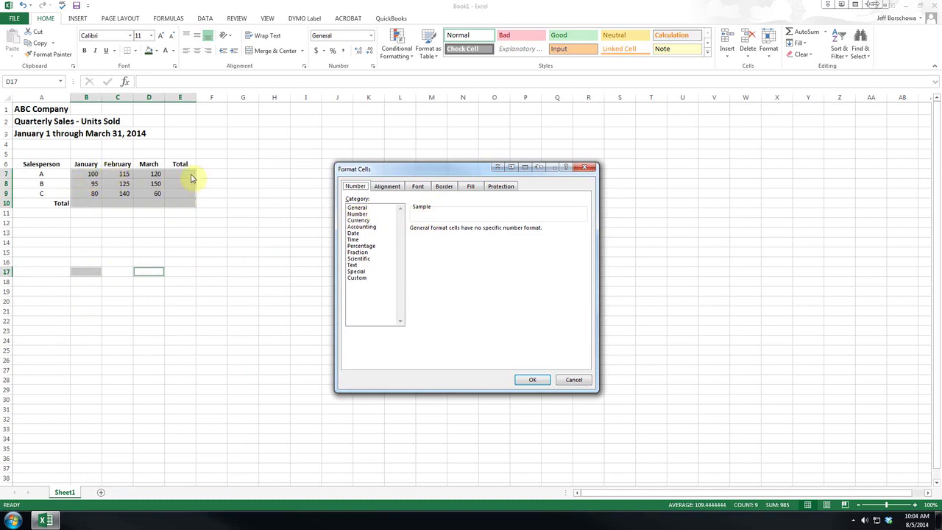
click(358, 214)
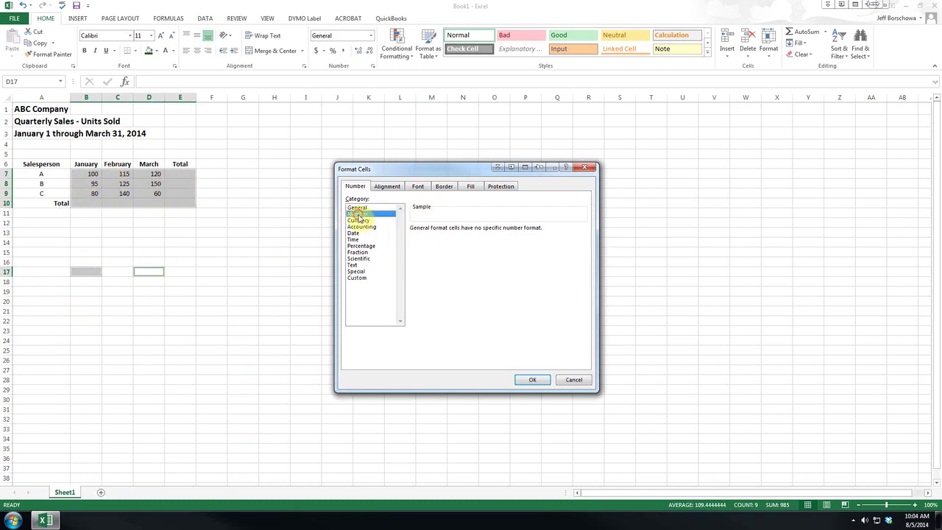
click(425, 240)
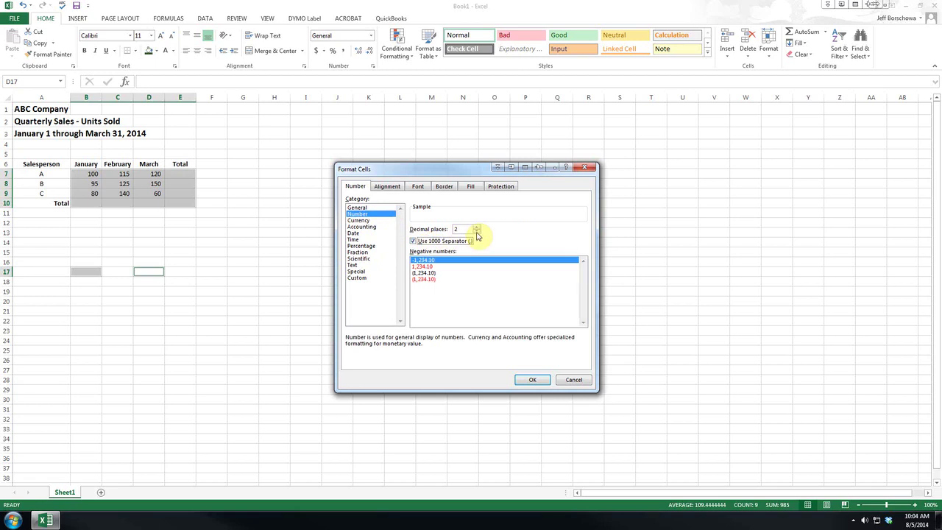
click(476, 232)
click(477, 232)
click(422, 279)
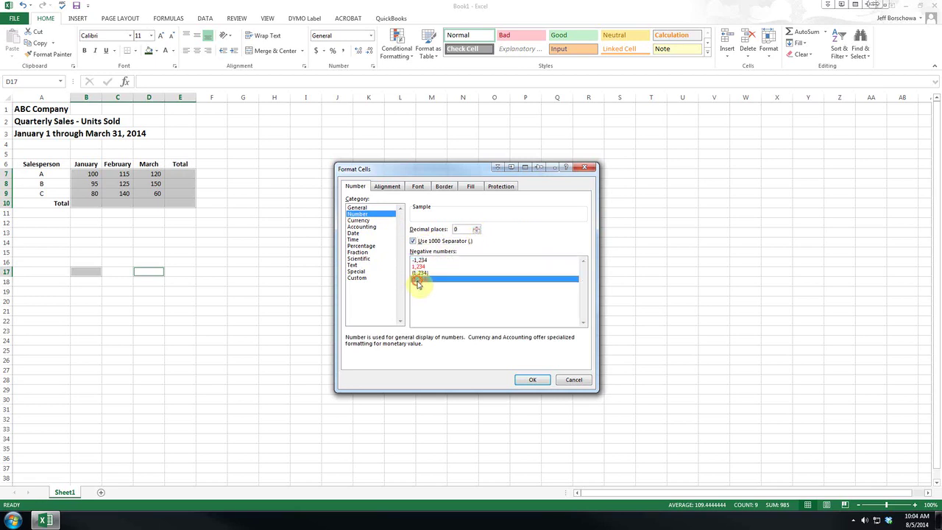
click(532, 380)
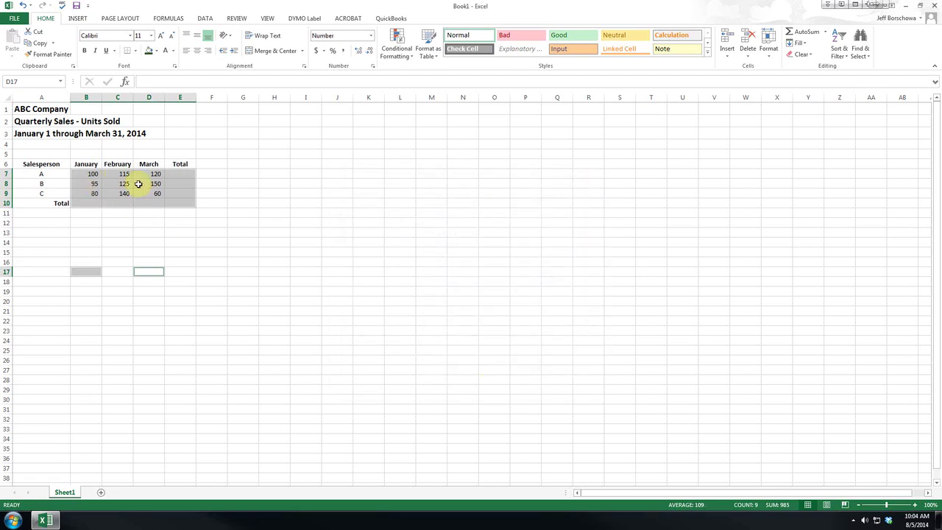
- Check the number format of cells B17, B8 and B7, and look over the available number formats
click(83, 272)
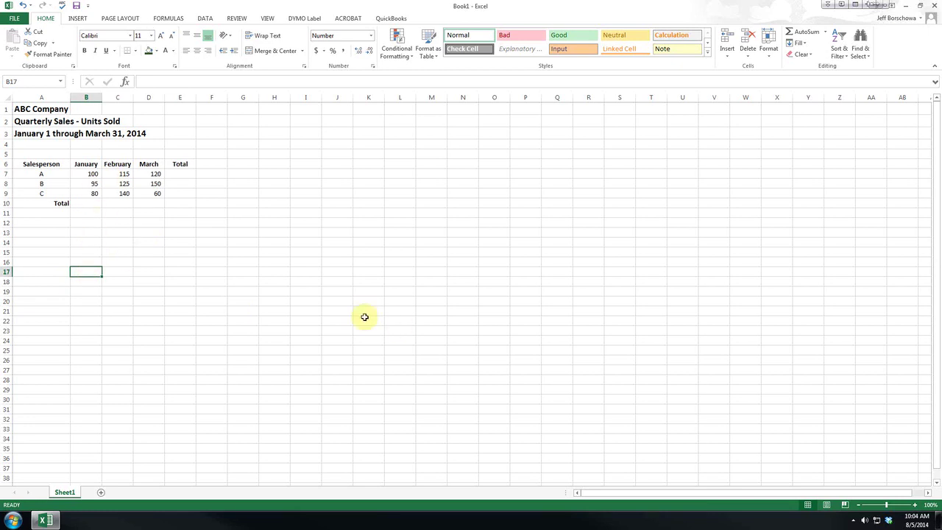
click(91, 182)
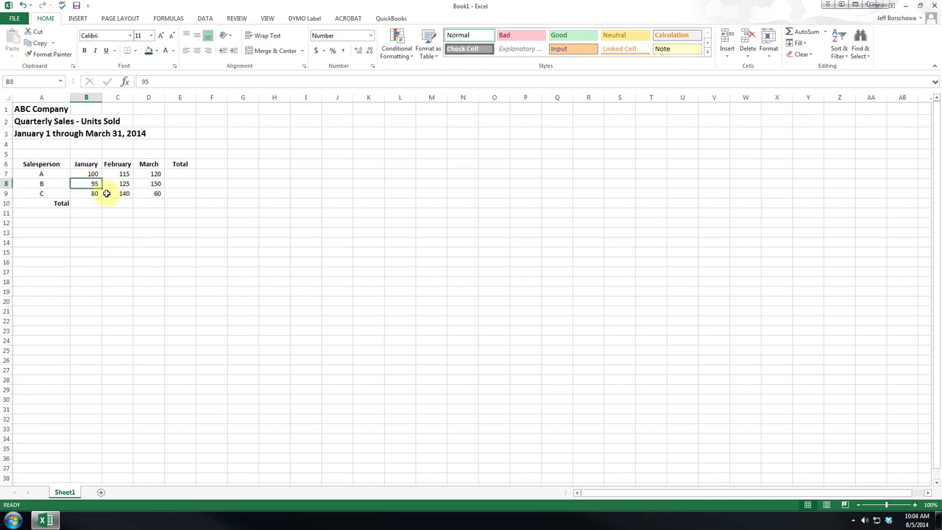
click(88, 175)
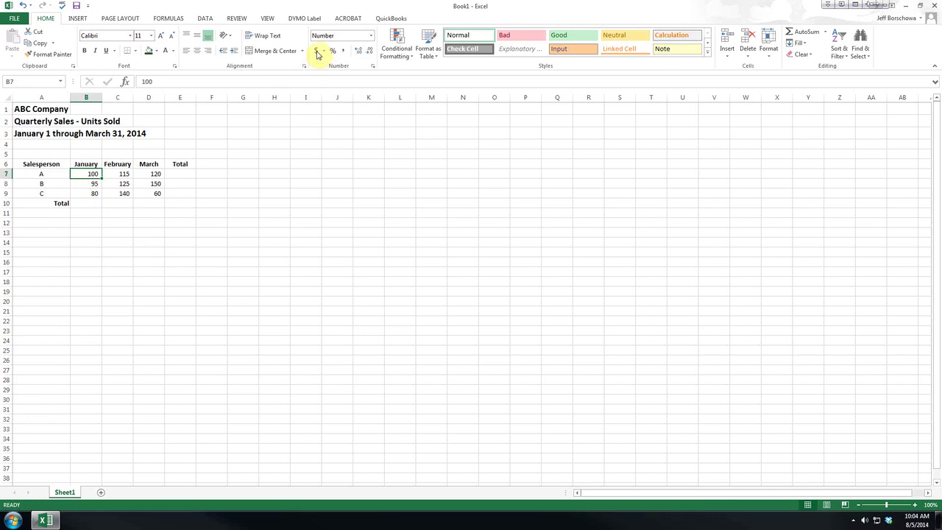
click(370, 38)
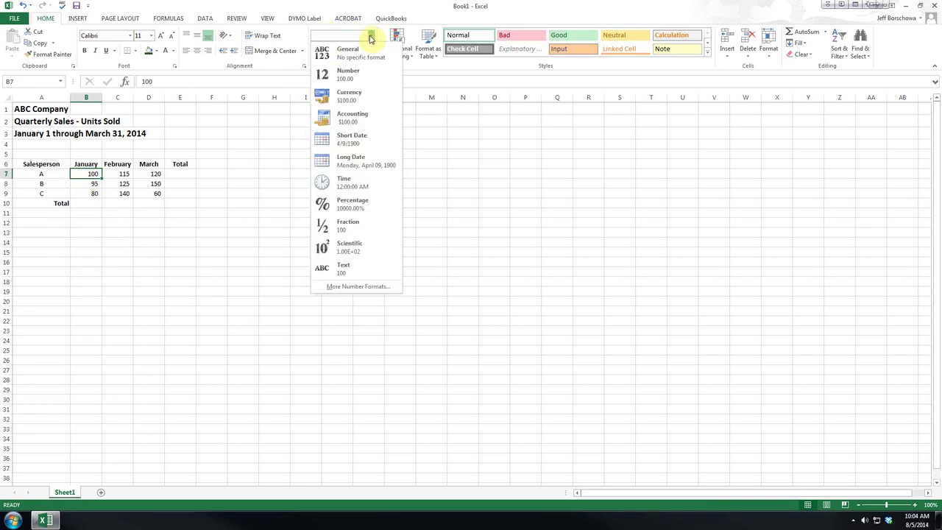
click(370, 39)
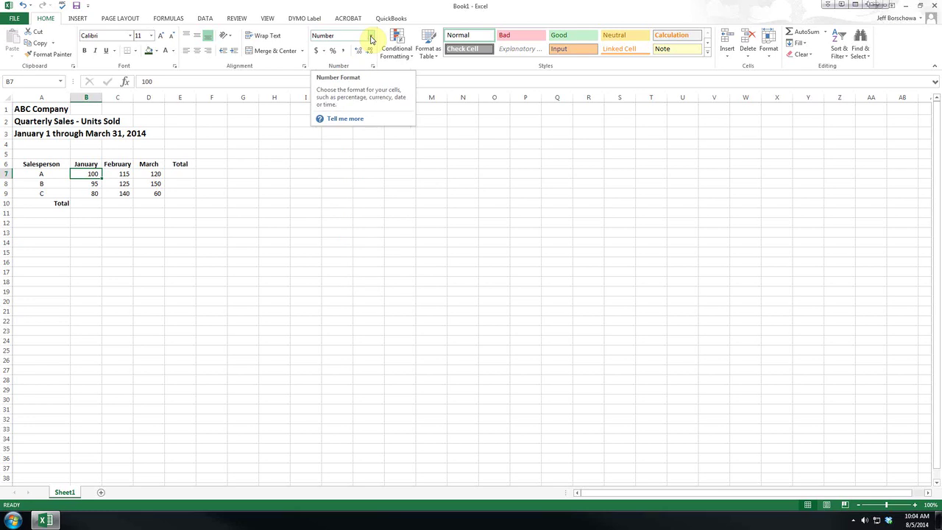
- Apply the Number format to B7:E10 and reduce the figures to no decimal places
drag(90, 173, 187, 206)
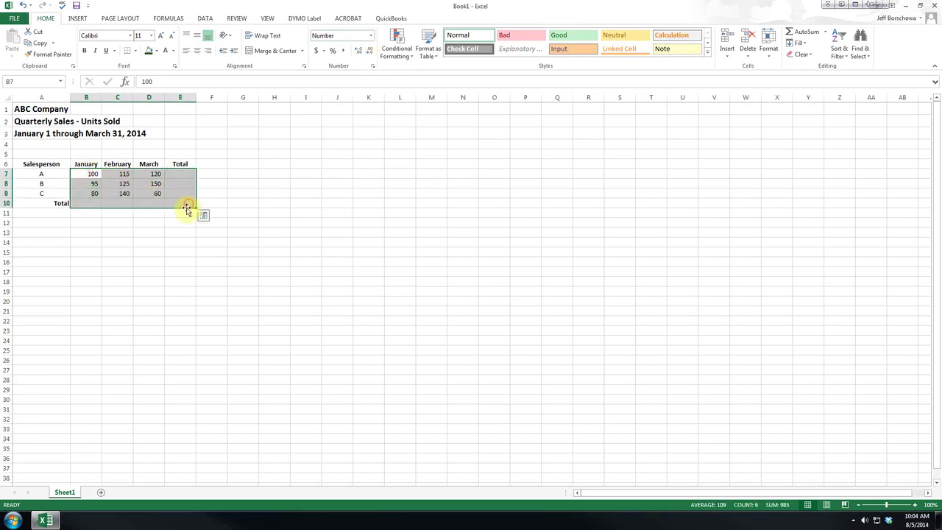
click(371, 36)
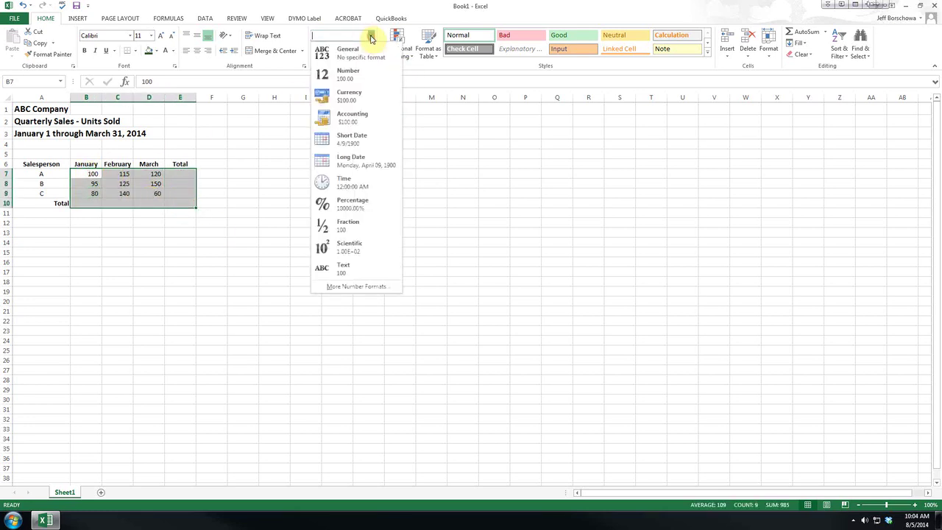
click(357, 83)
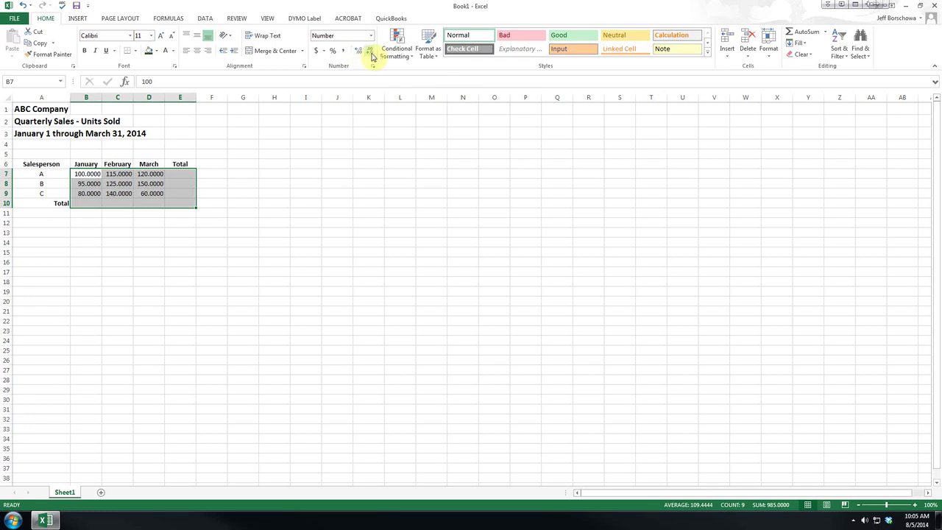
click(370, 53)
click(371, 56)
click(371, 54)
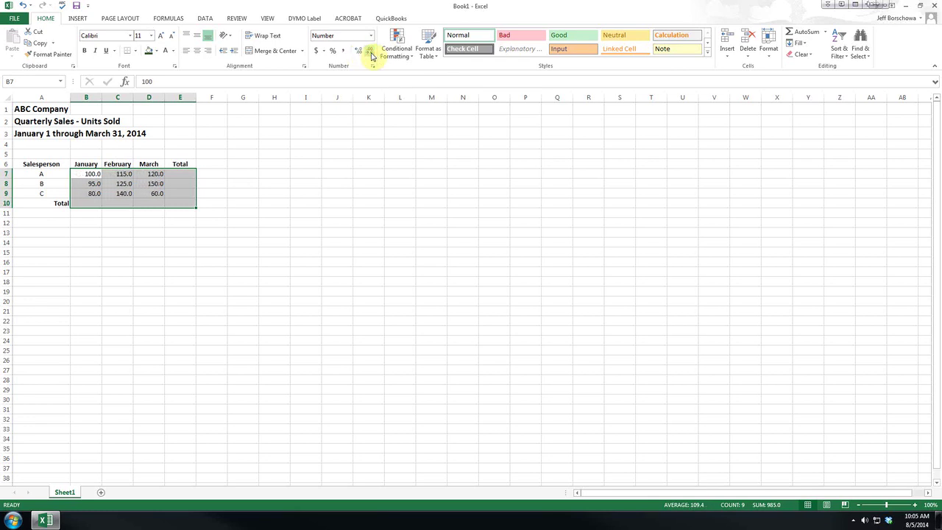
click(371, 55)
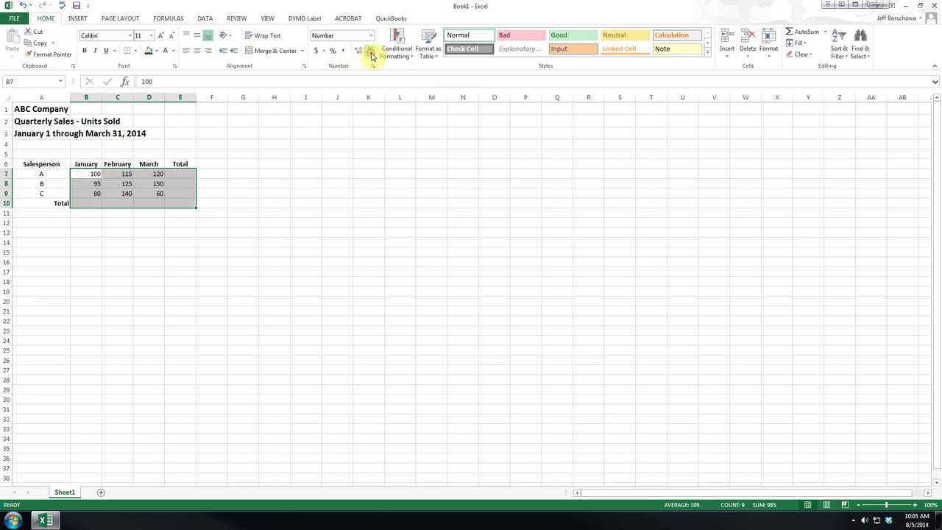
- Apply the English (United States) dollar accounting format to B7:E10 and open the Quick Analysis options
click(323, 53)
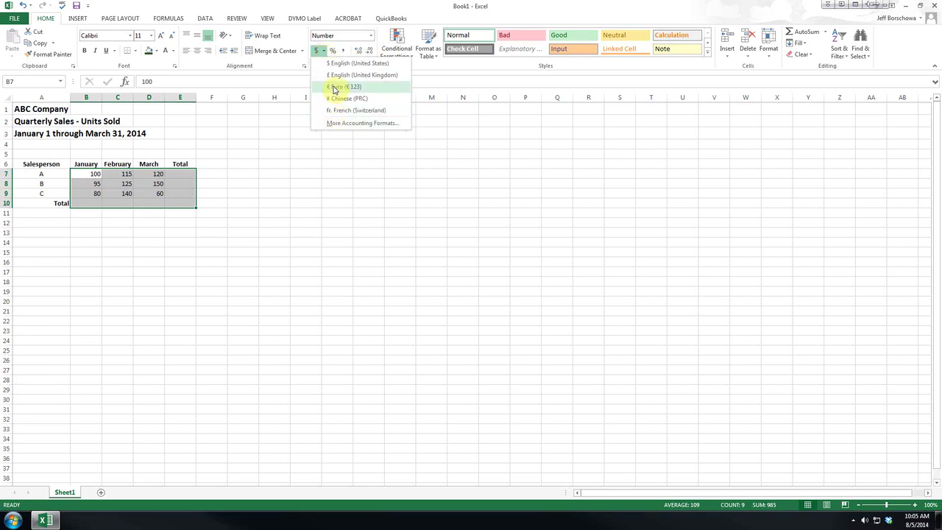
click(346, 63)
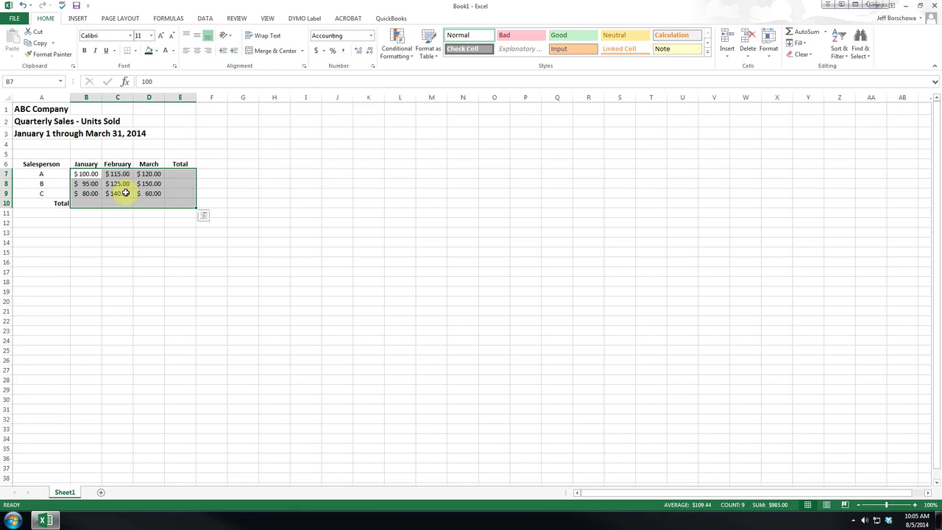
key(ctrl+q)
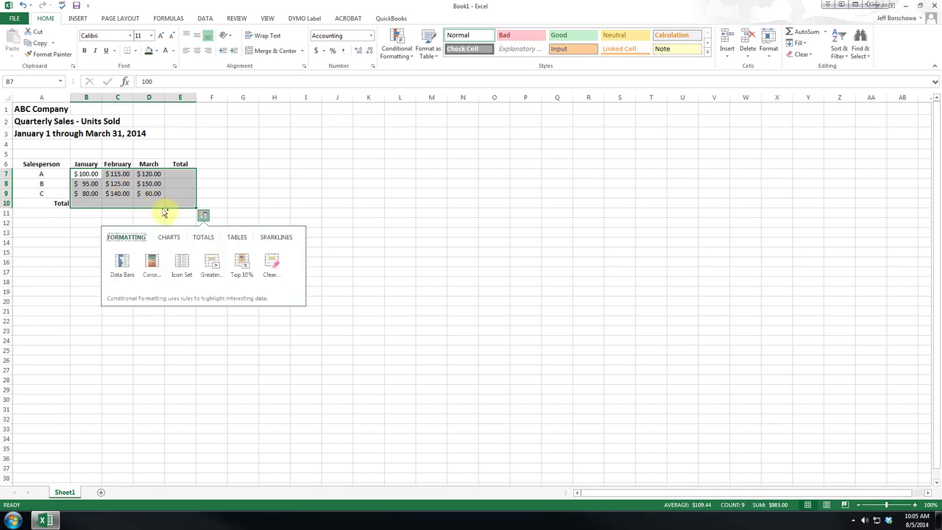
- Undo the accounting format and the preceding decimal changes on B7:E10, and look through the list of undoable actions
click(26, 8)
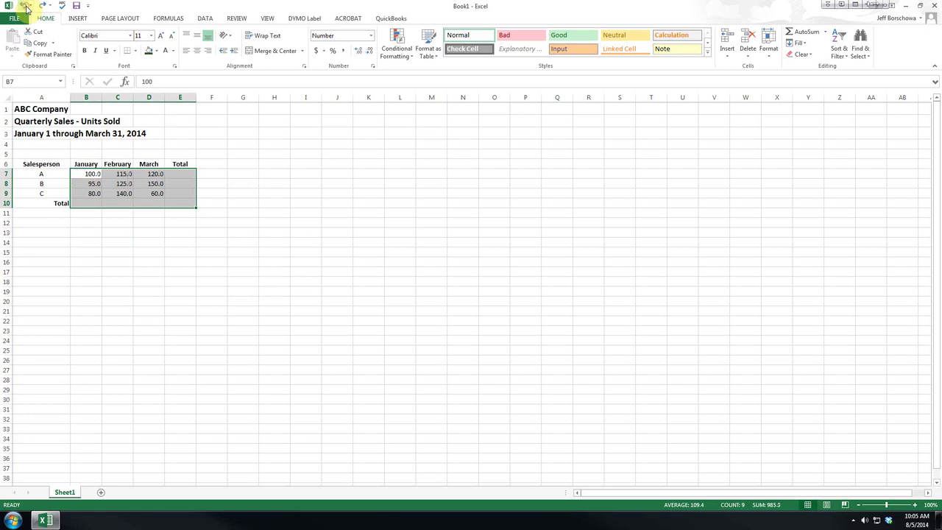
click(26, 7)
click(26, 8)
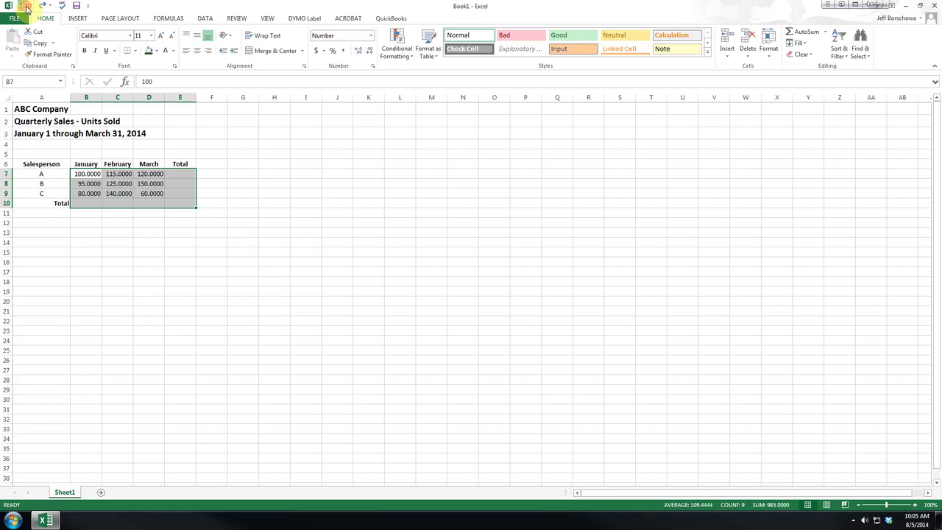
click(26, 7)
click(26, 8)
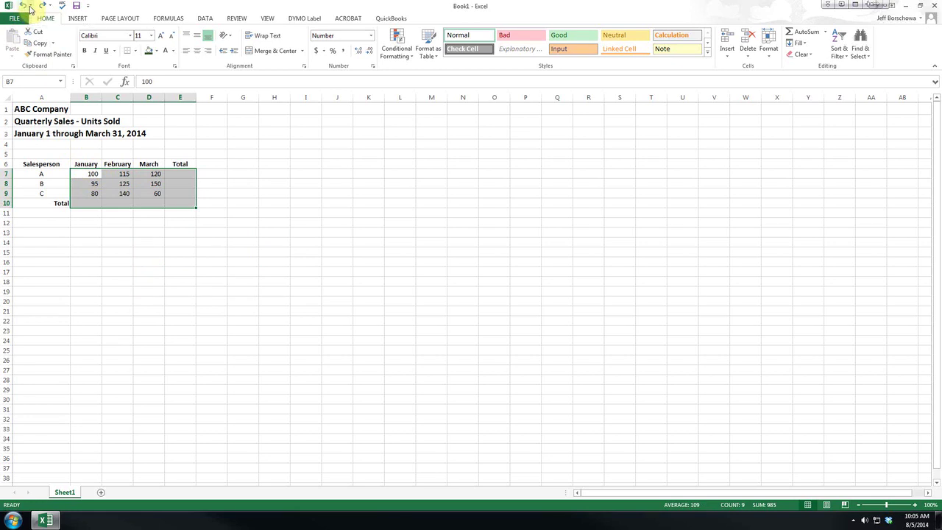
click(30, 6)
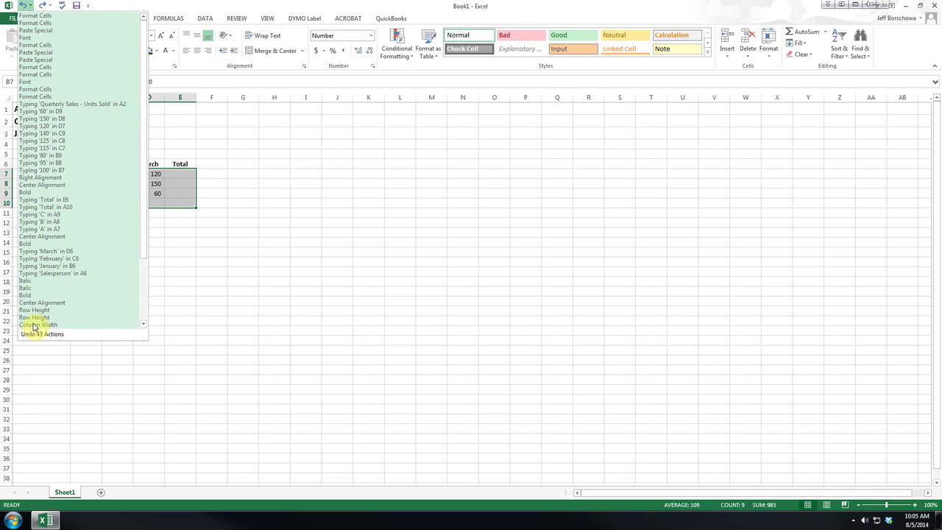
click(306, 322)
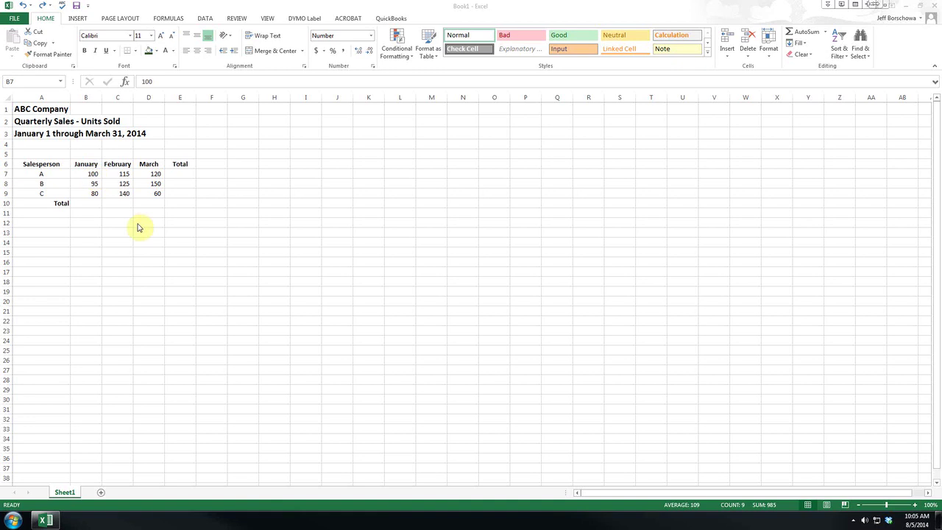
- Try the dollar accounting format on cell B7 alone and undo it
drag(89, 174, 155, 193)
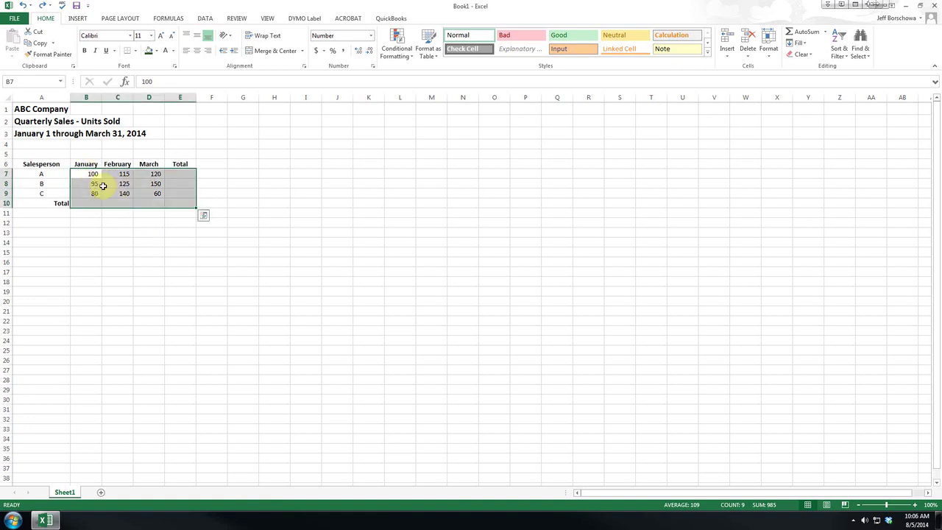
click(78, 174)
click(318, 51)
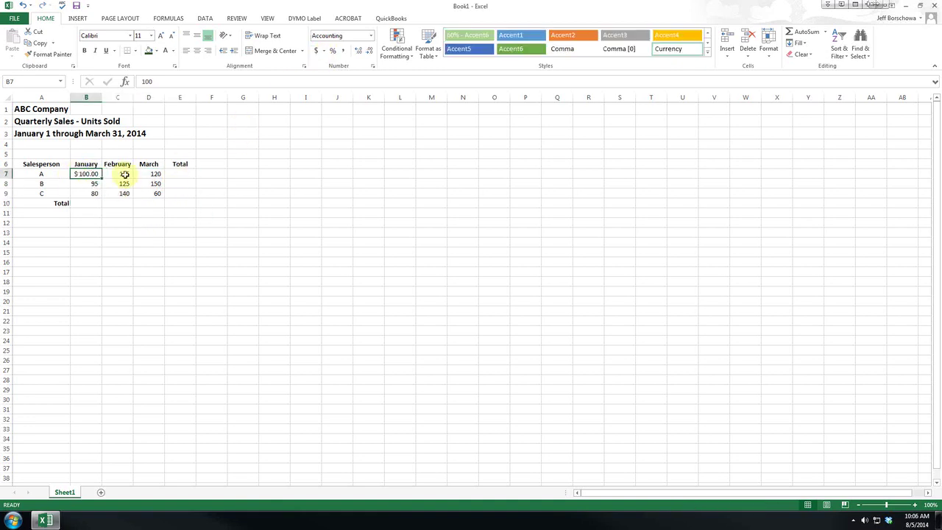
click(23, 5)
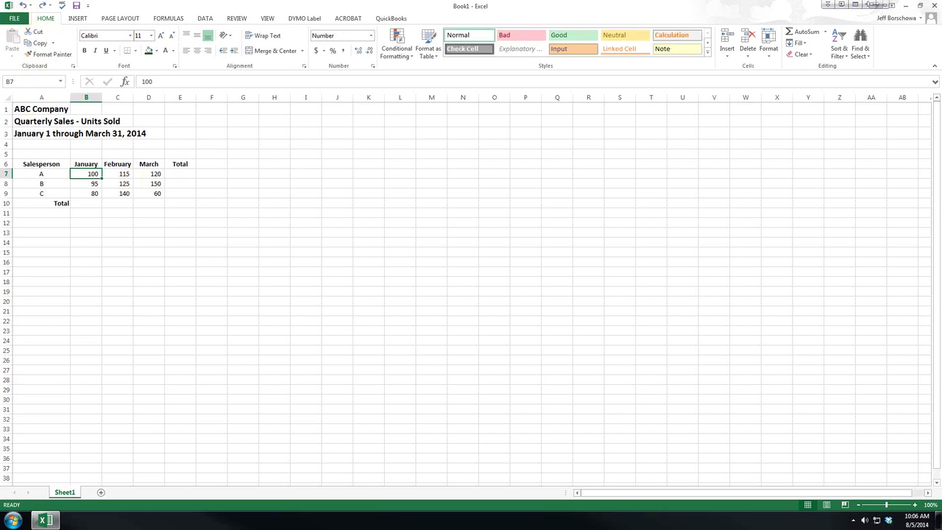